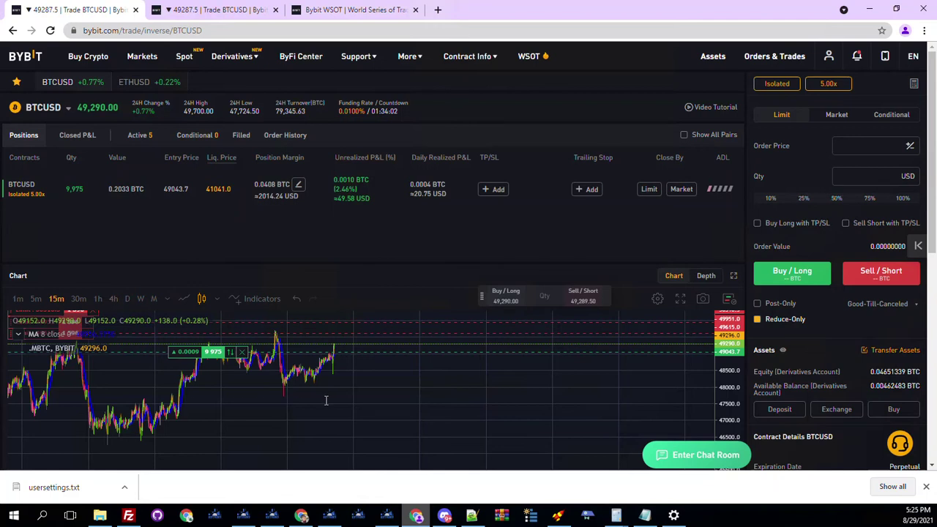
scroll(325, 400, down, 5)
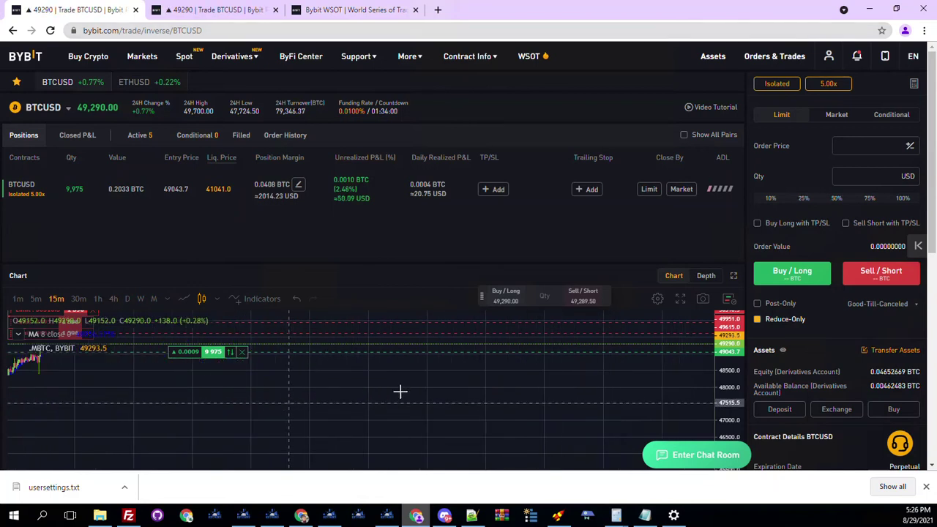
scroll(400, 391, up, 4)
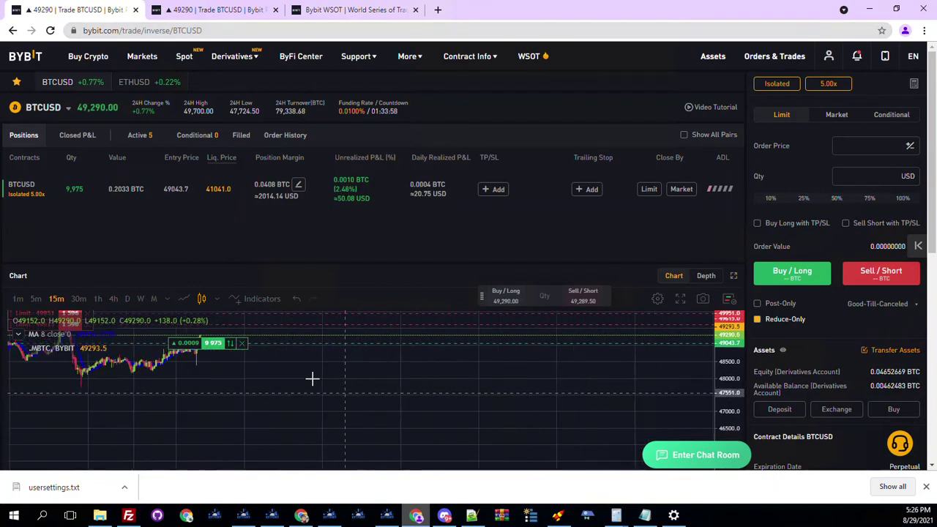
scroll(312, 378, up, 5)
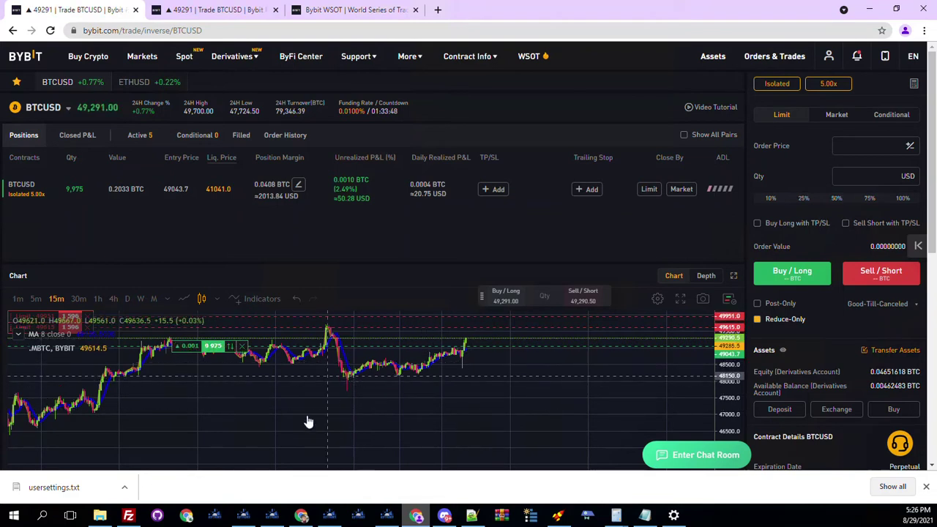
scroll(329, 410, down, 4)
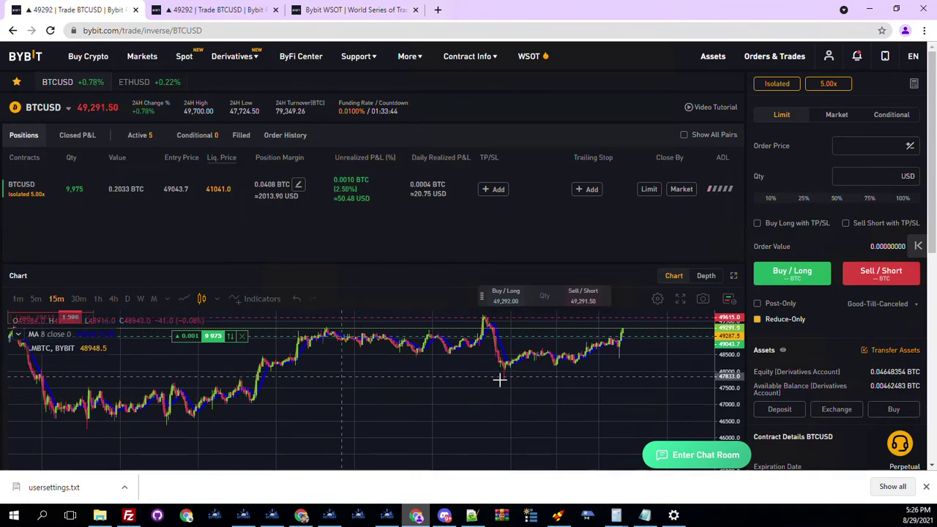
Pan the BTCUSD chart to reframe the price history, then switch applications.
drag(575, 374, 549, 384)
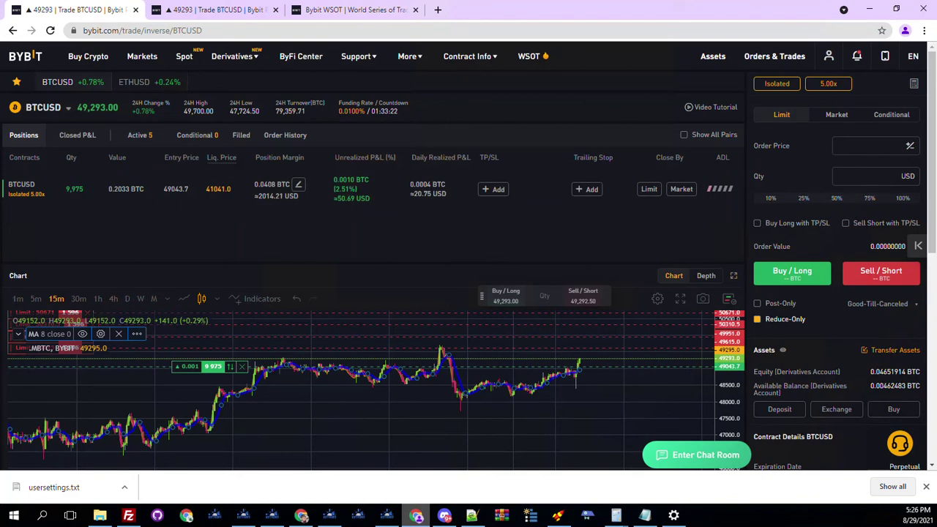
key(alt+Tab)
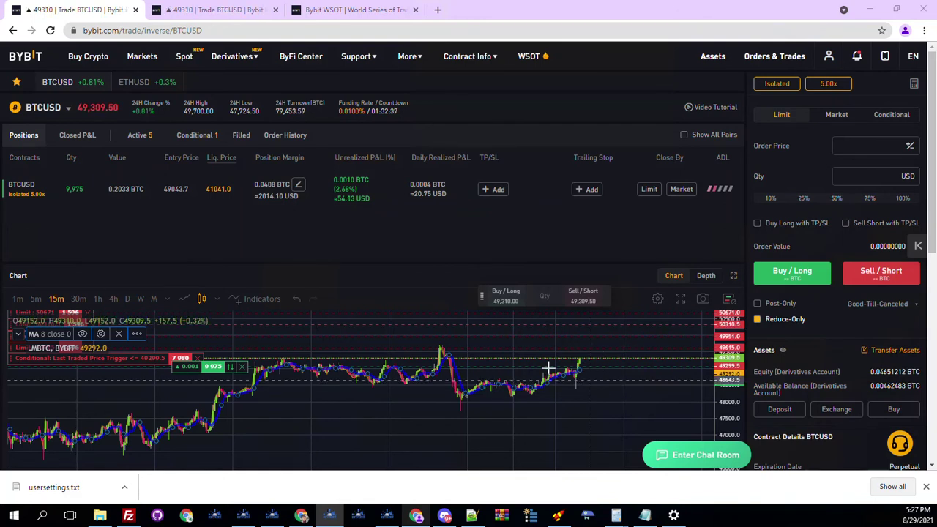
scroll(613, 428, down, 3)
Shift the BTCUSD chart to bring the order lines into view.
drag(613, 428, 603, 398)
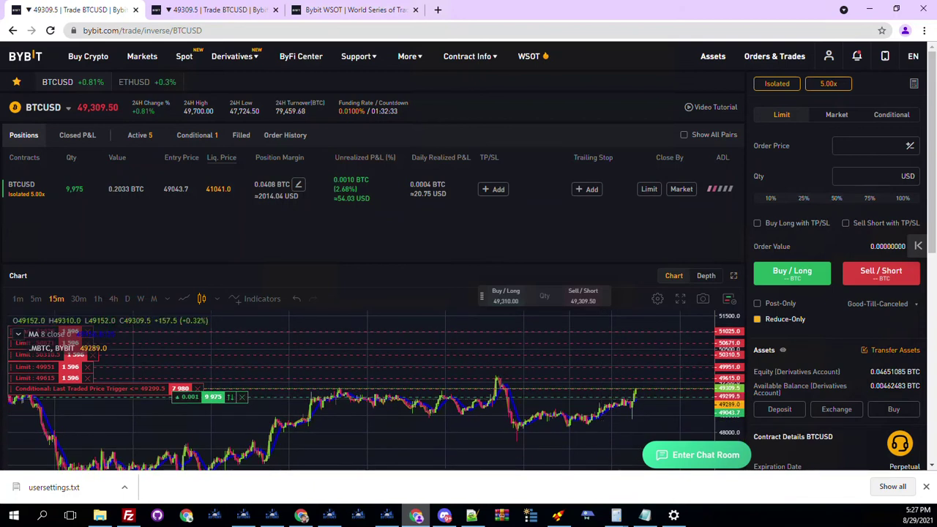
Switch from Bybit to another open application.
key(alt+Tab)
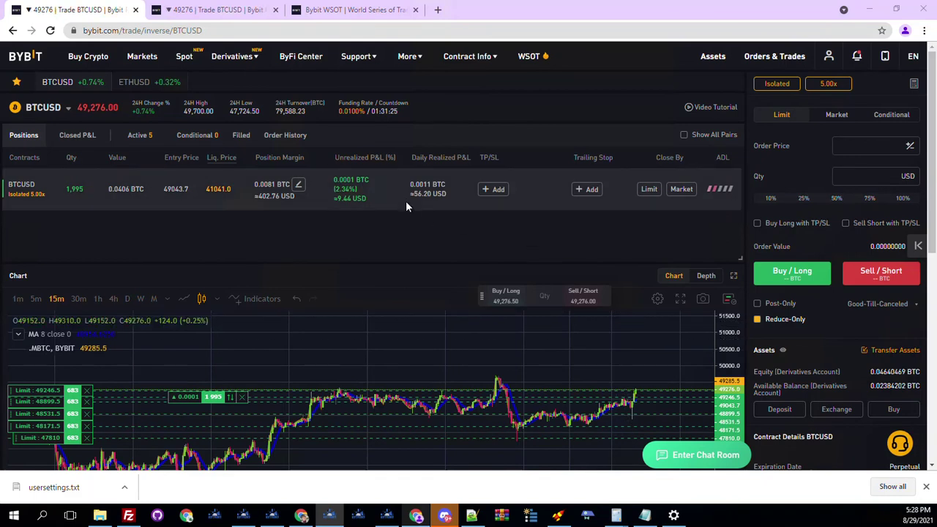
View The Moon troop's member ranking on the WSOT dashboard, then return to BTCUSD trading.
click(359, 10)
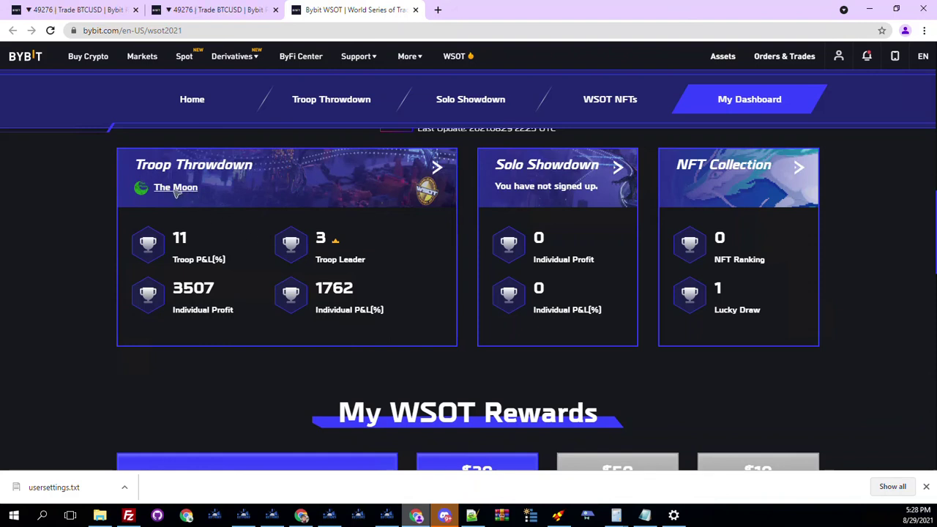
click(176, 188)
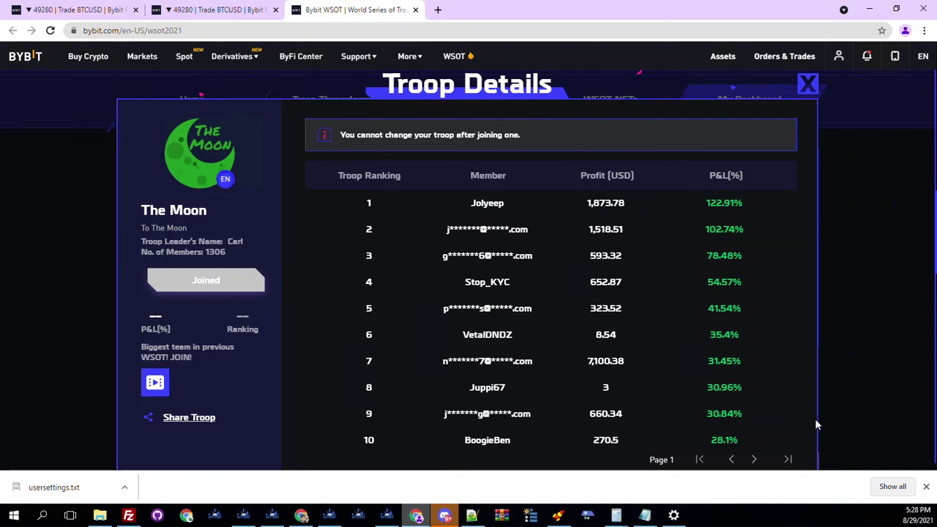
click(226, 10)
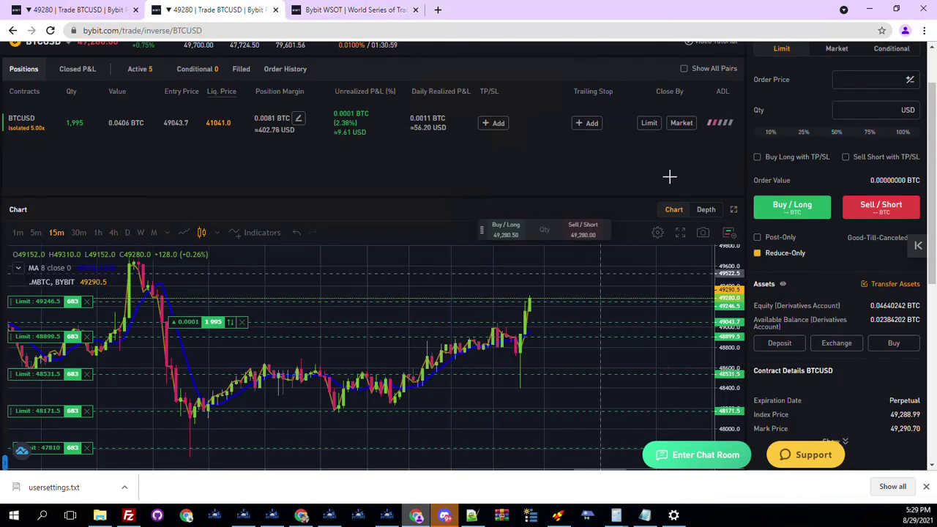